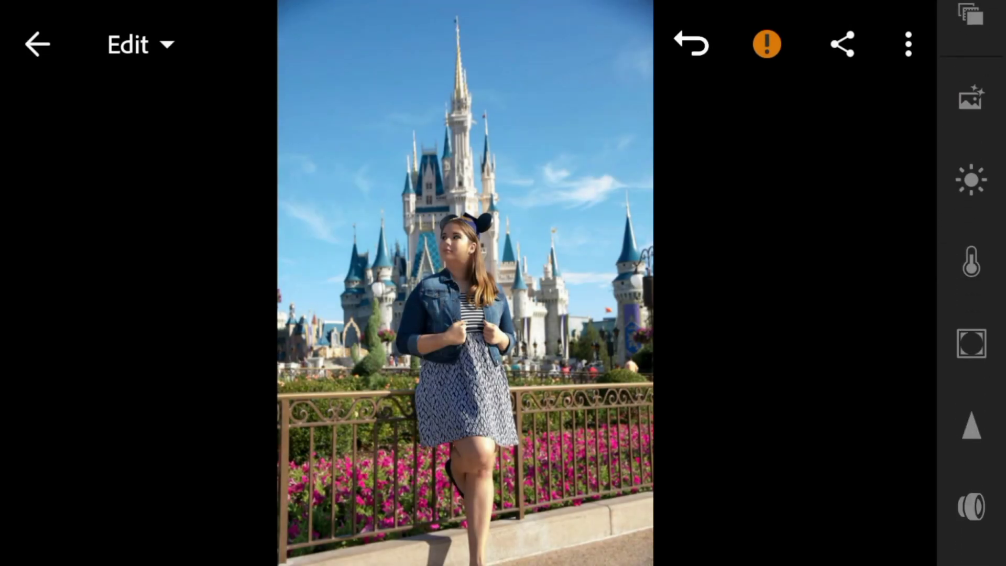
Bring up the Light panel for the castle portrait, all sliders still at zero.
click(972, 180)
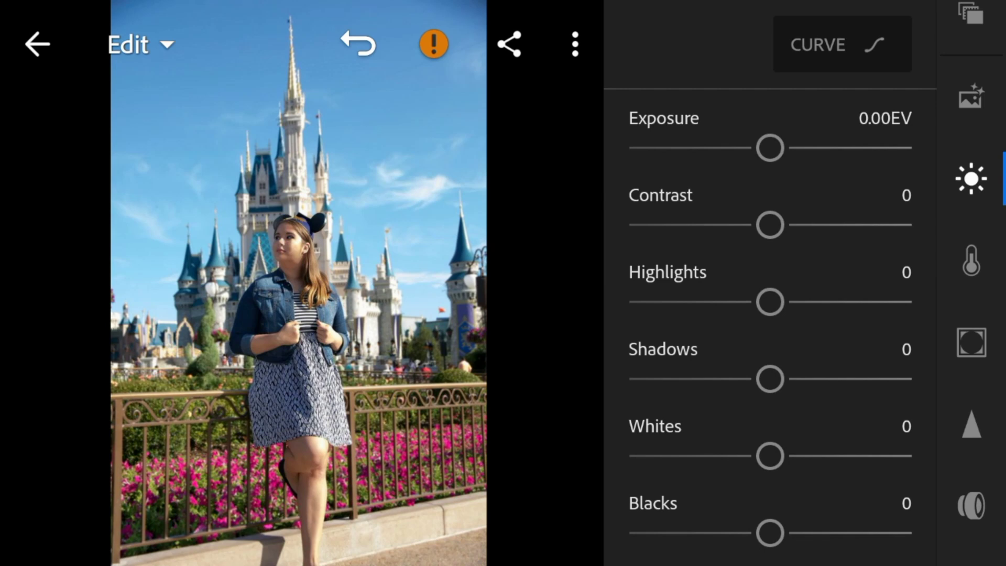
Set exposure 0.22EV, contrast -35 and highlights -100.
drag(771, 147, 776, 148)
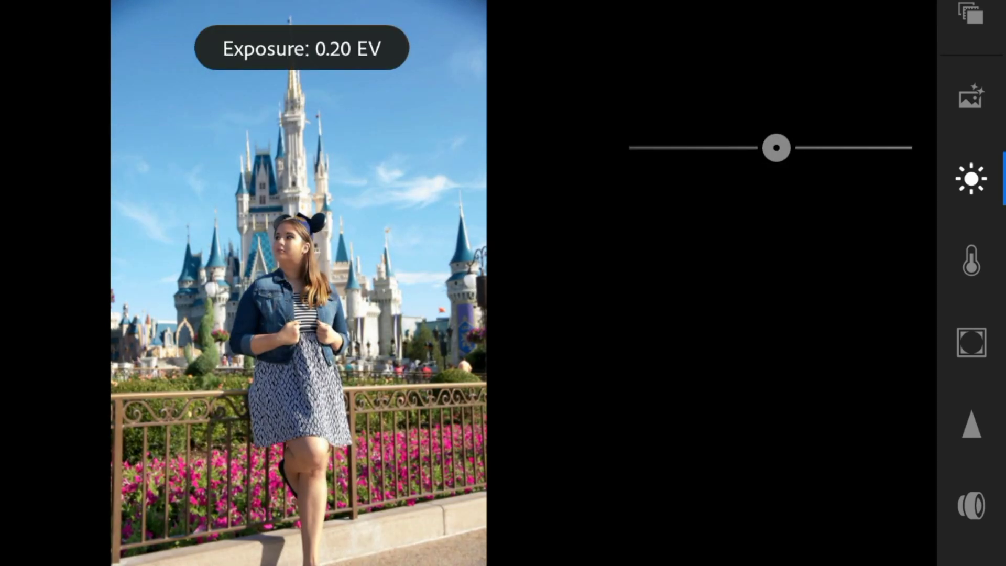
drag(776, 148, 777, 148)
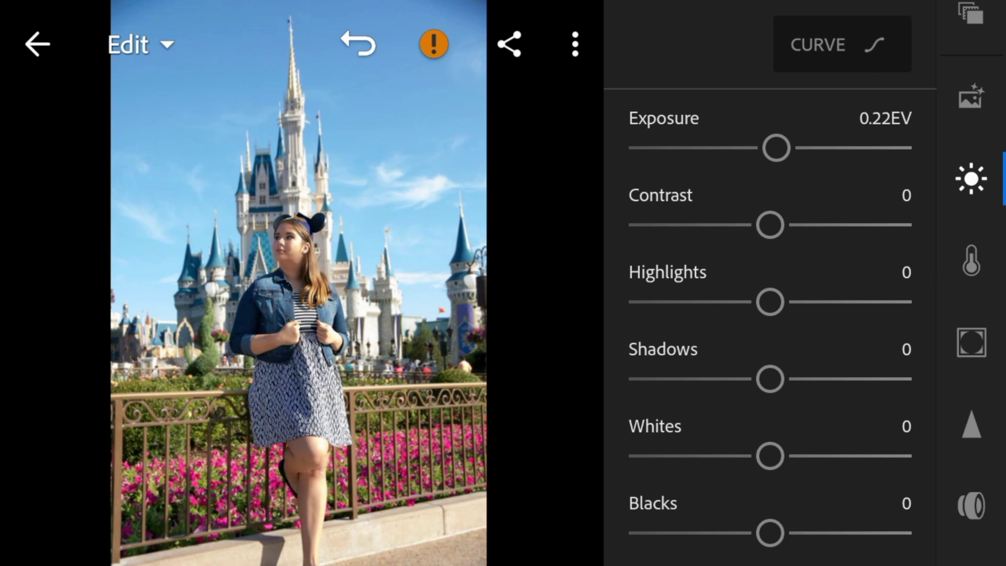
drag(771, 225, 720, 225)
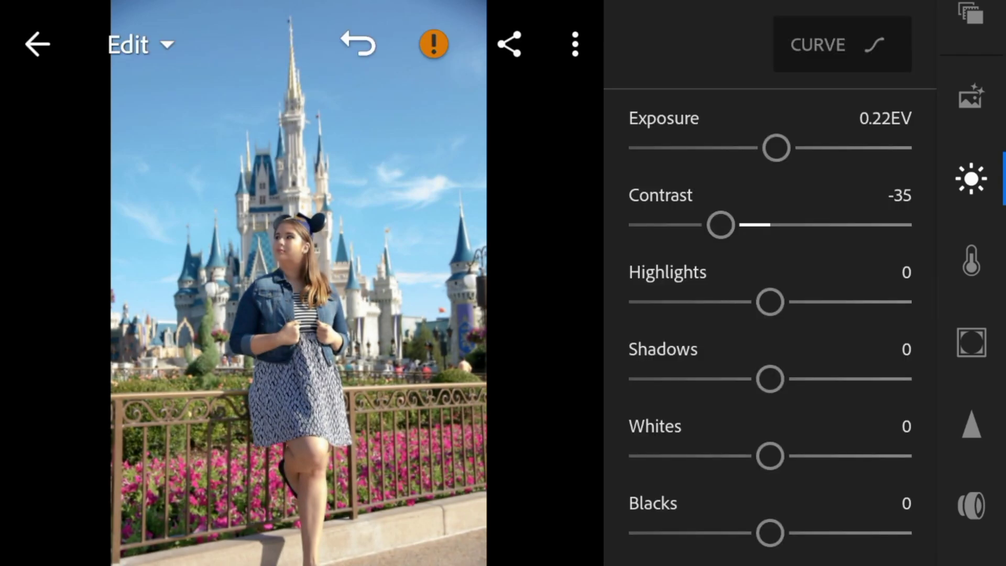
drag(771, 302, 629, 301)
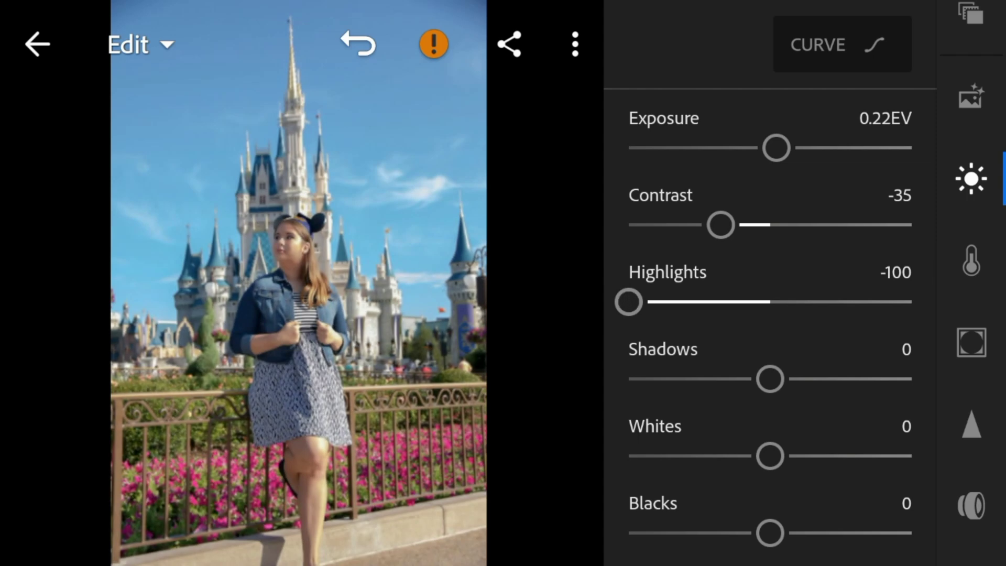
Lift shadows to 80, whites -18 and blacks 48 for a faded look.
drag(771, 379, 882, 379)
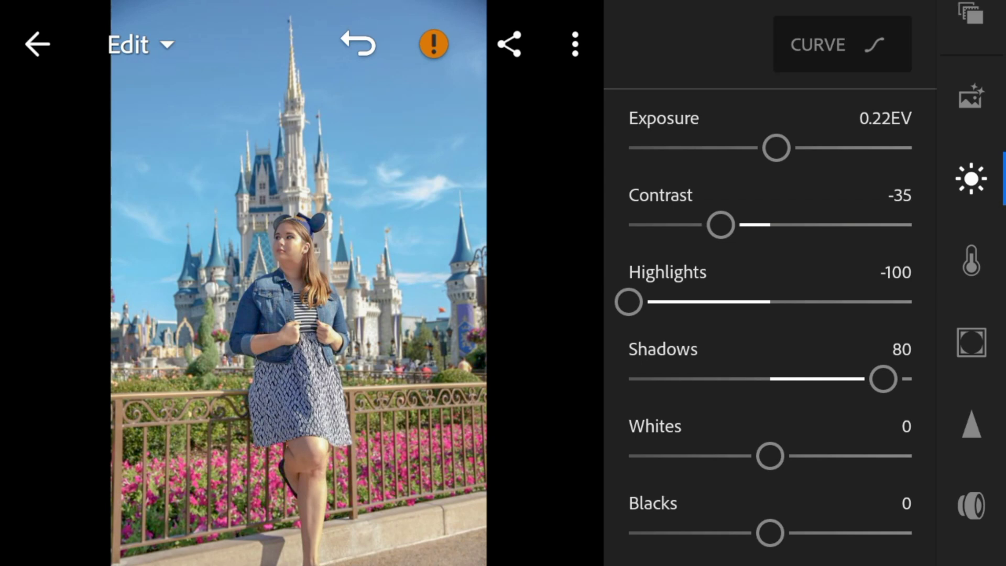
mouse_move(770, 456)
mouse_down()
mouse_move(730, 456)
mouse_move(744, 457)
mouse_up()
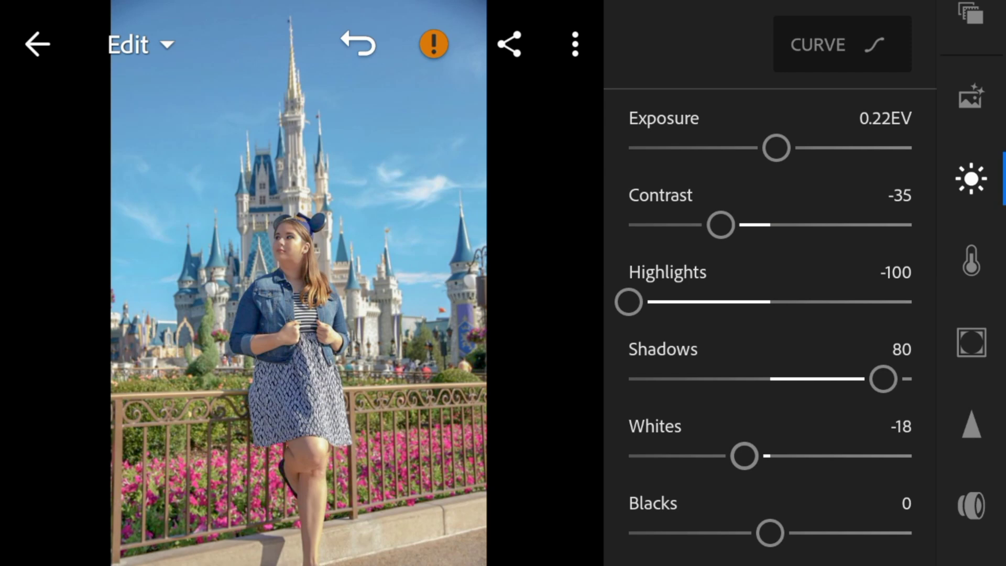
drag(770, 533, 838, 534)
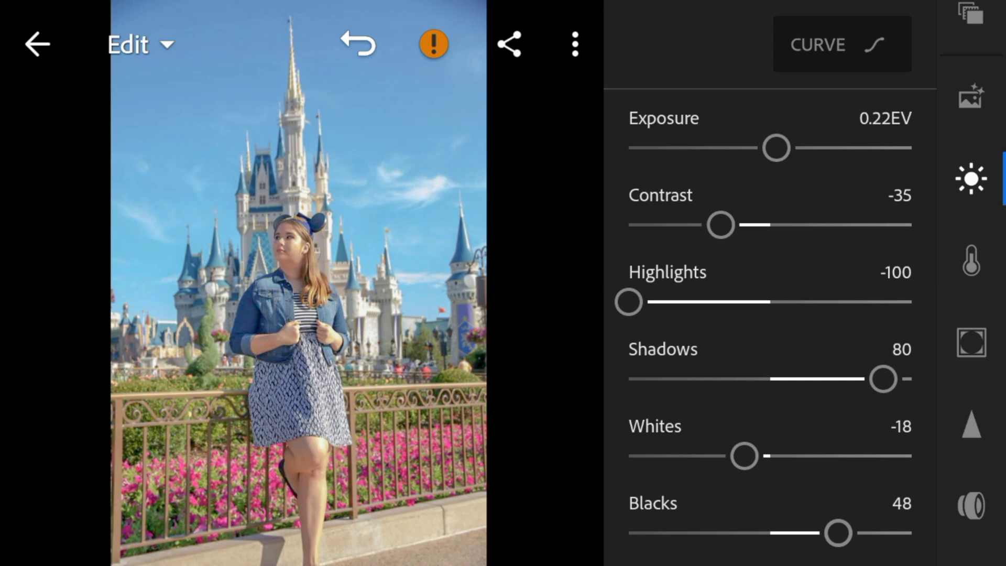
Shape the tone curve with a shadow point, lifted midtones and lowered bright end, then apply it.
click(812, 53)
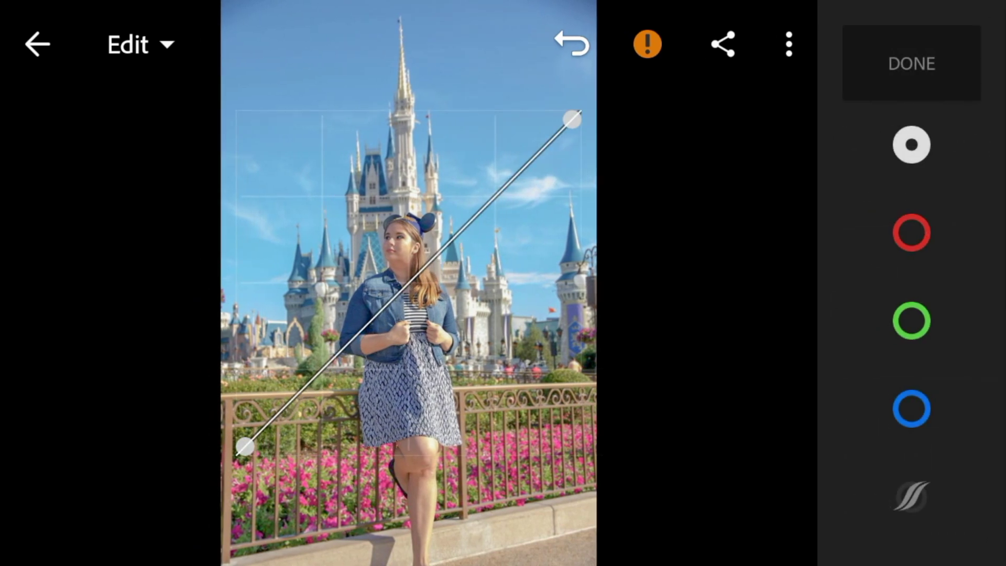
mouse_move(329, 365)
mouse_down()
mouse_move(325, 382)
mouse_move(330, 364)
mouse_move(317, 379)
mouse_move(324, 369)
mouse_up()
click(500, 187)
drag(500, 187, 491, 199)
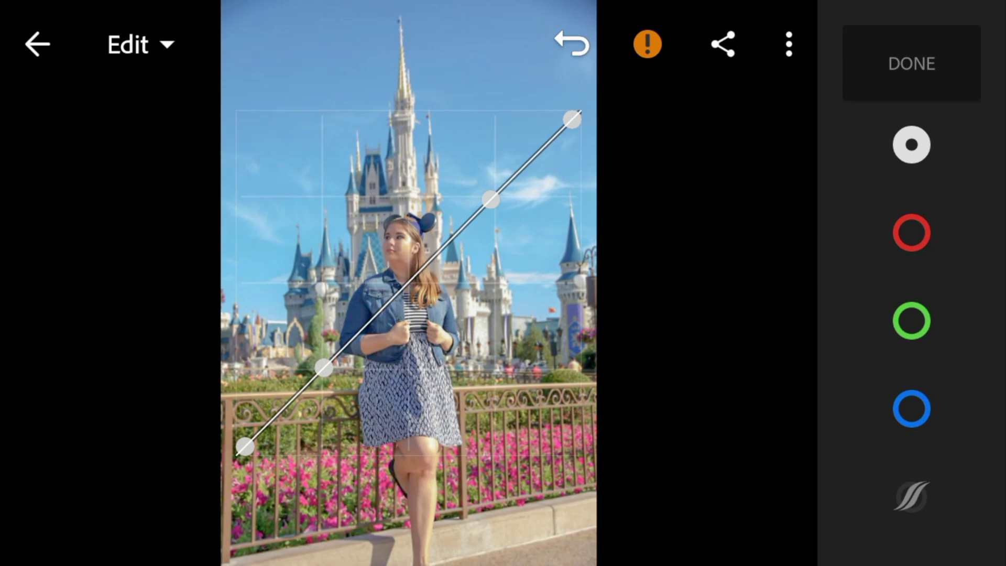
mouse_move(408, 281)
mouse_down()
mouse_move(413, 291)
mouse_move(396, 286)
mouse_move(400, 279)
mouse_up()
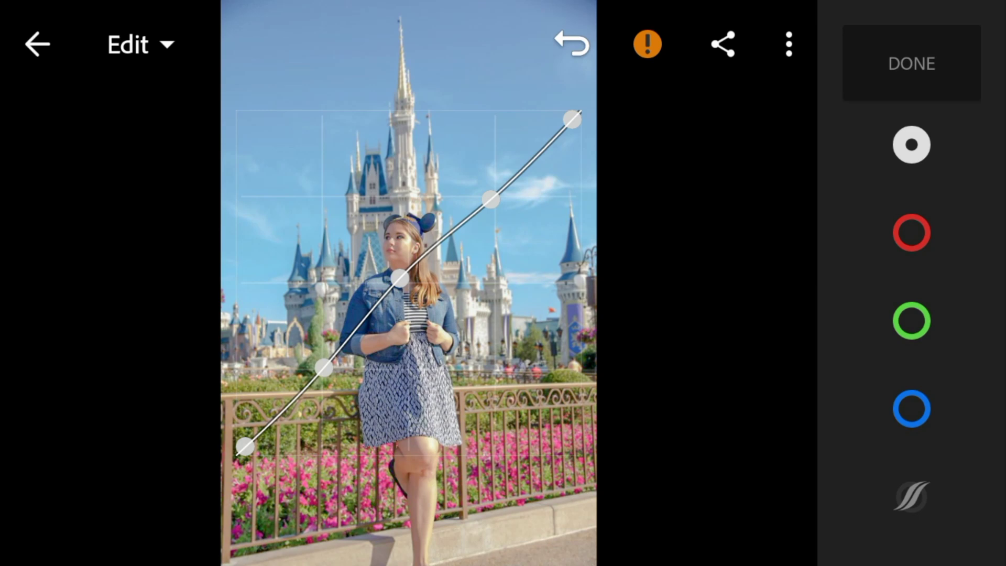
drag(572, 120, 572, 135)
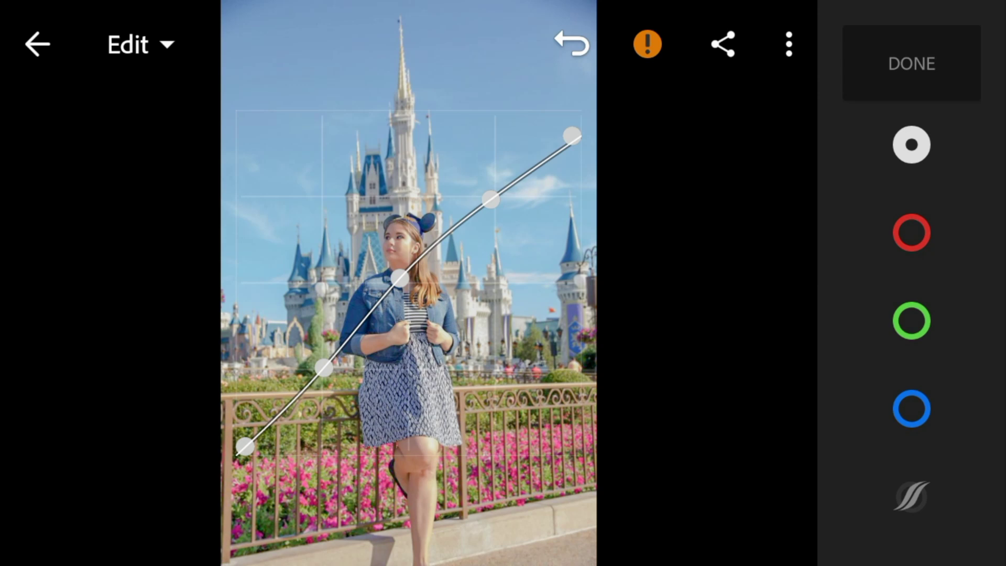
click(912, 63)
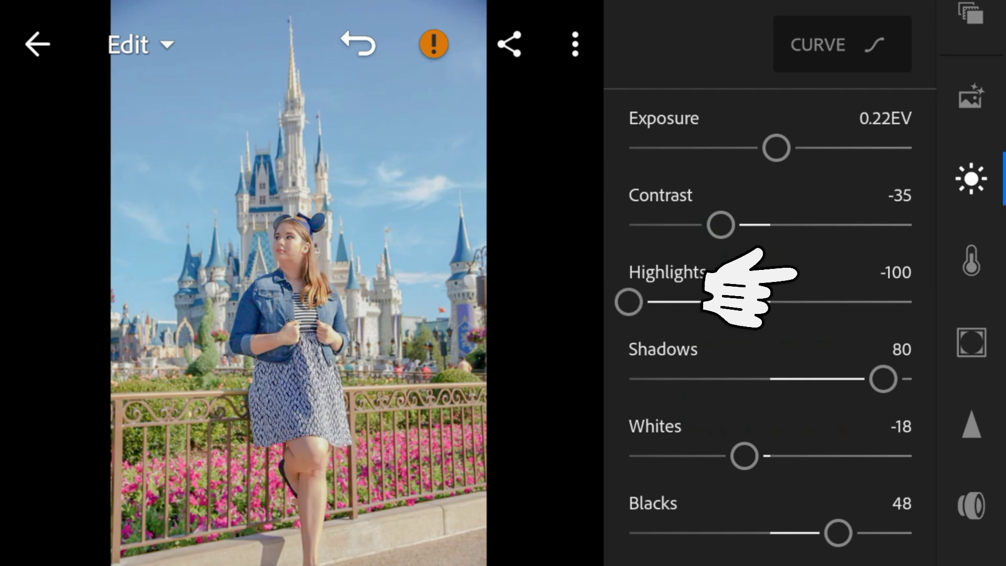
Set colour temp -8, tint 25, vibrance 33 and saturation -18, ready for the colour mix.
click(972, 262)
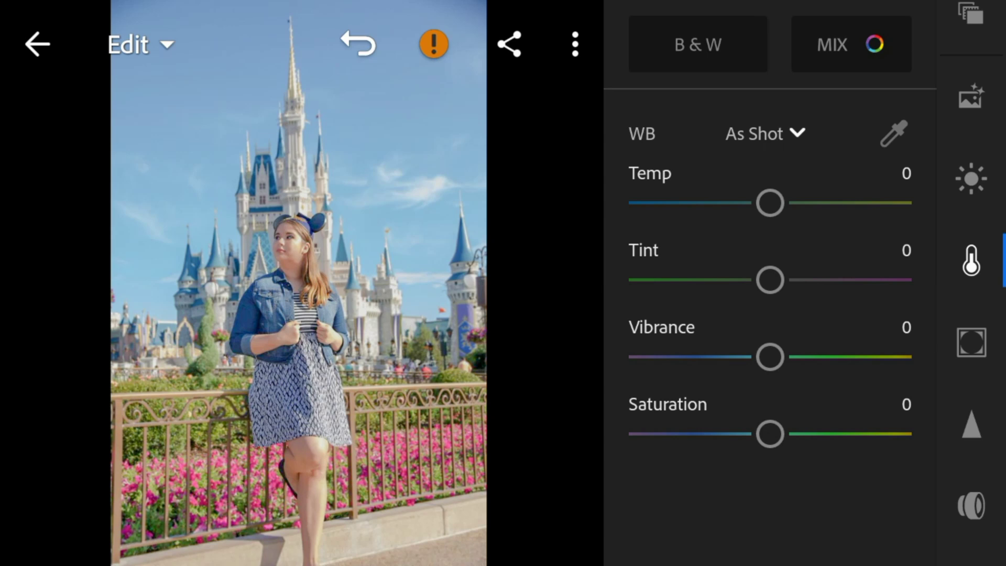
drag(771, 203, 758, 203)
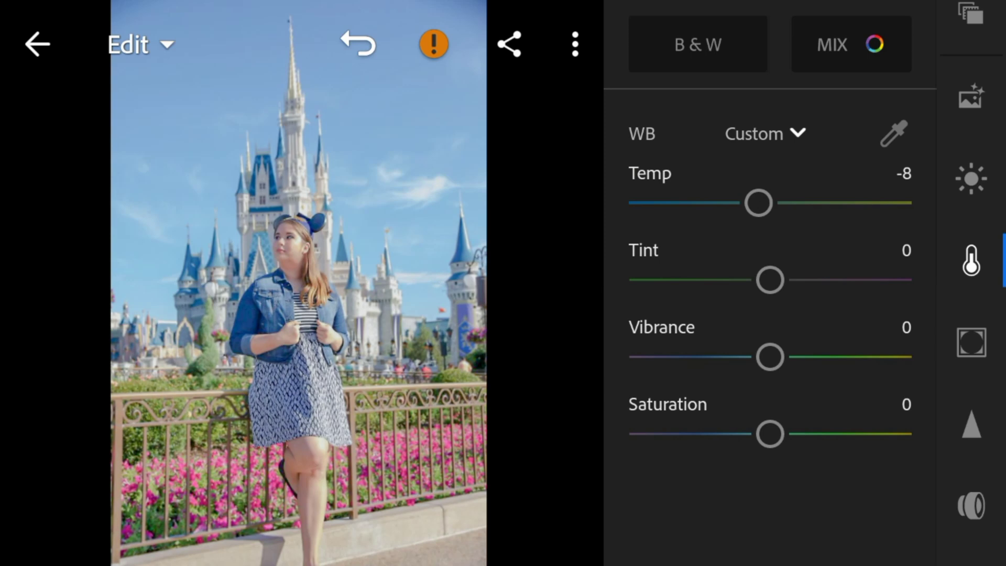
drag(771, 280, 805, 280)
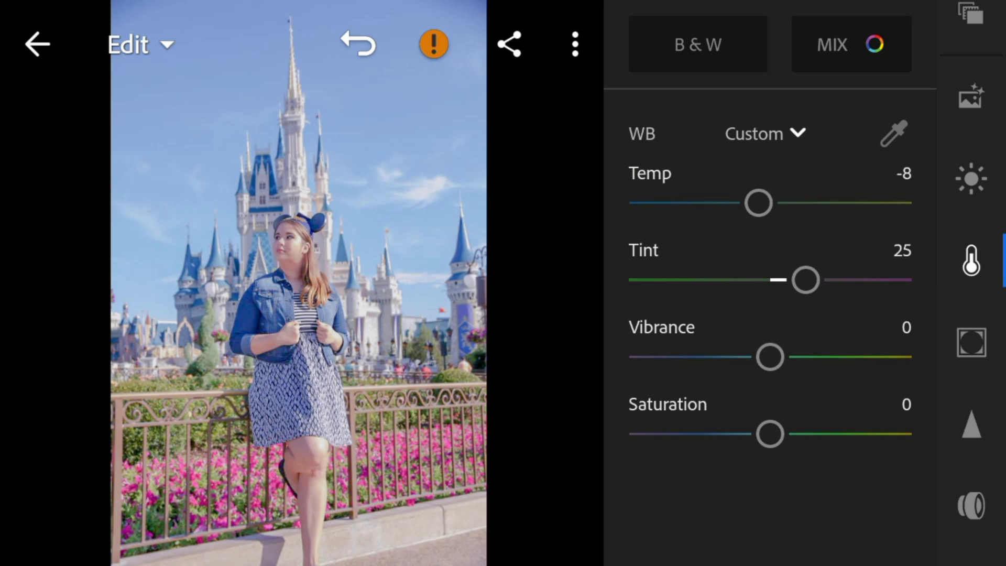
drag(771, 357, 817, 357)
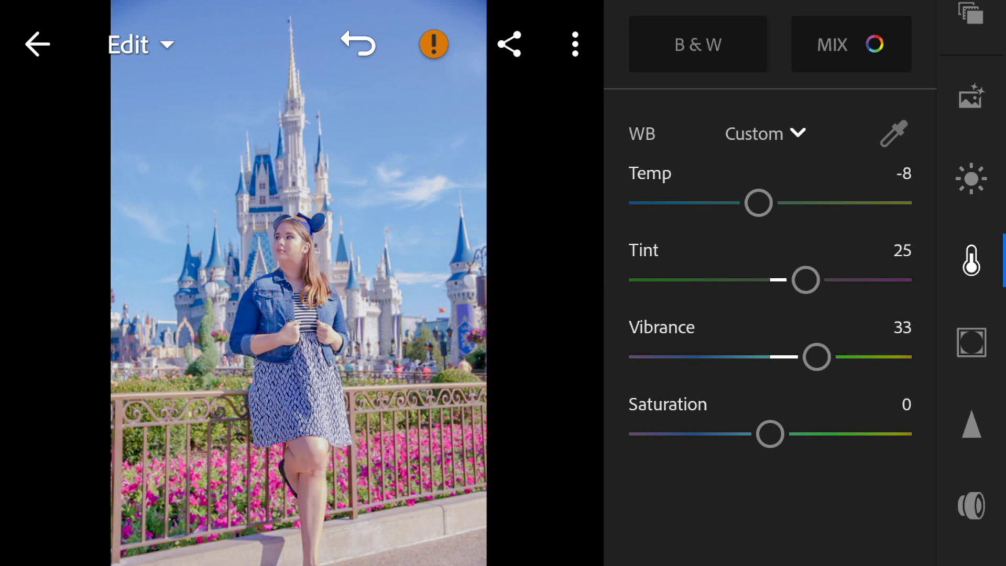
drag(771, 434, 745, 435)
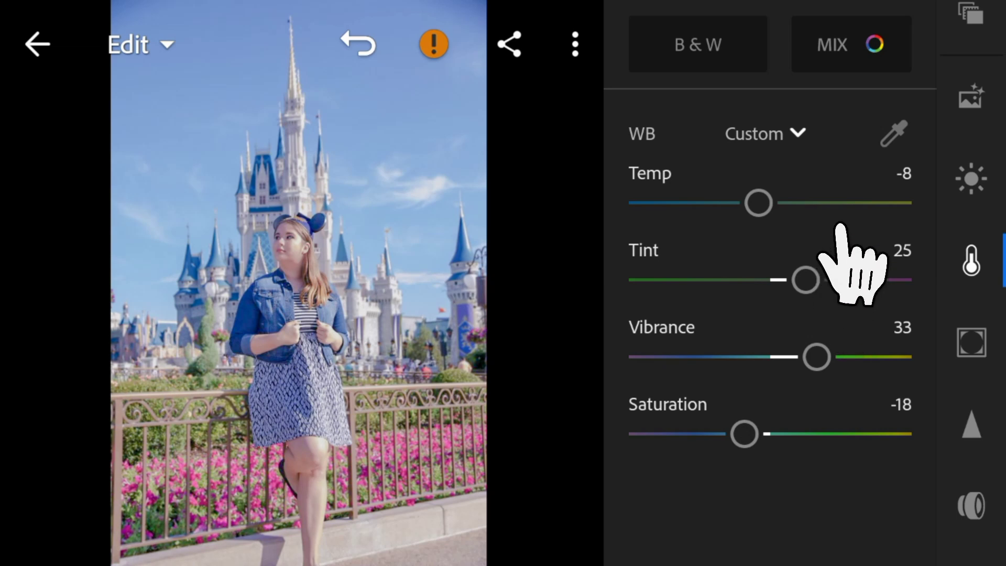
click(845, 45)
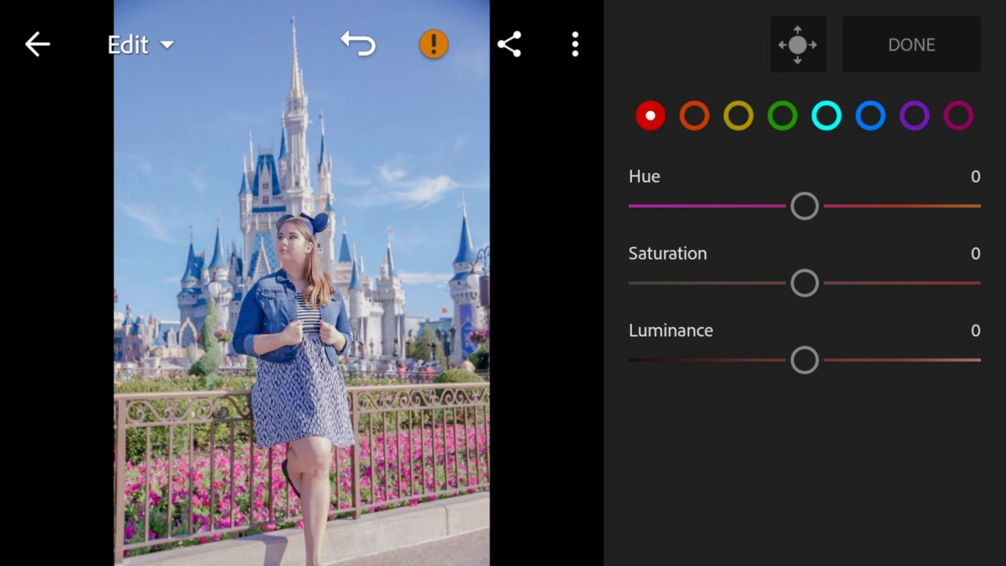
Set reds to hue -48, saturation 33 with lifted luminance, and start shifting the orange hue.
drag(804, 206, 720, 206)
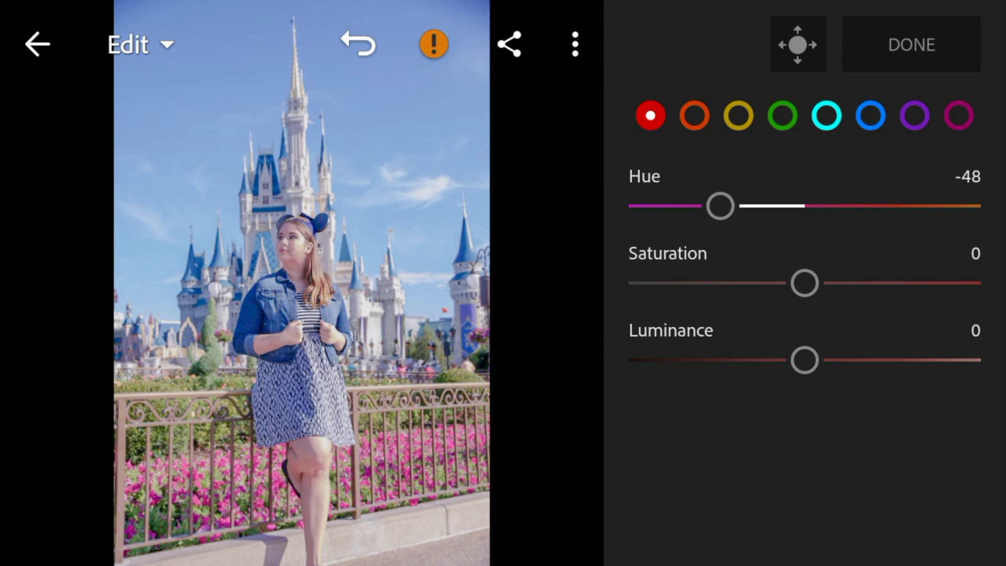
drag(804, 284, 863, 283)
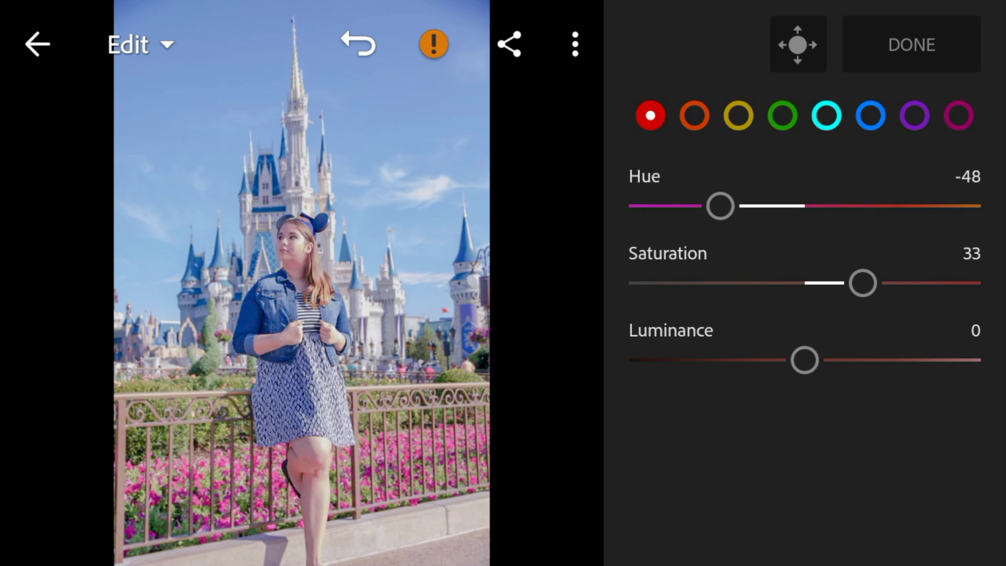
drag(805, 360, 850, 360)
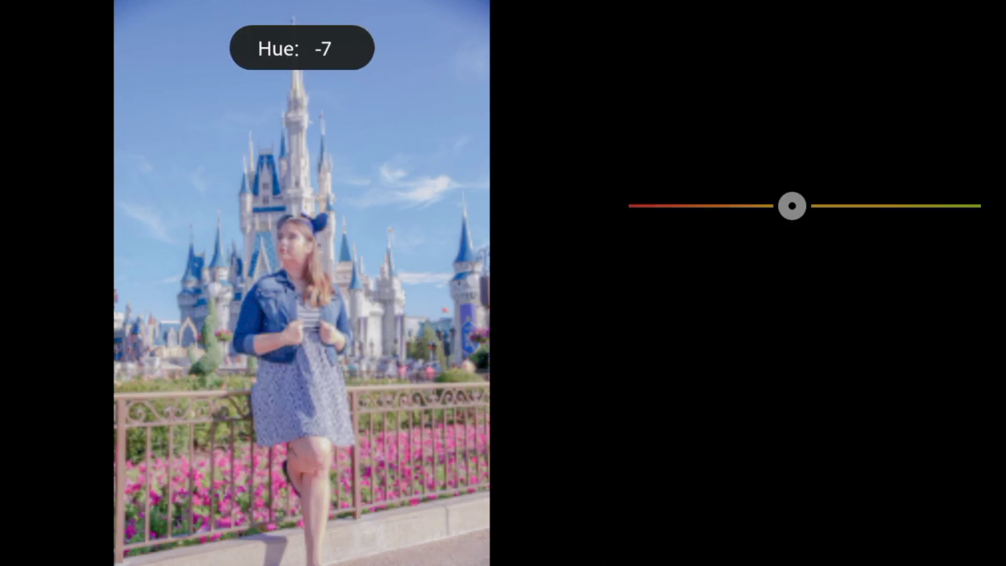
drag(791, 206, 782, 206)
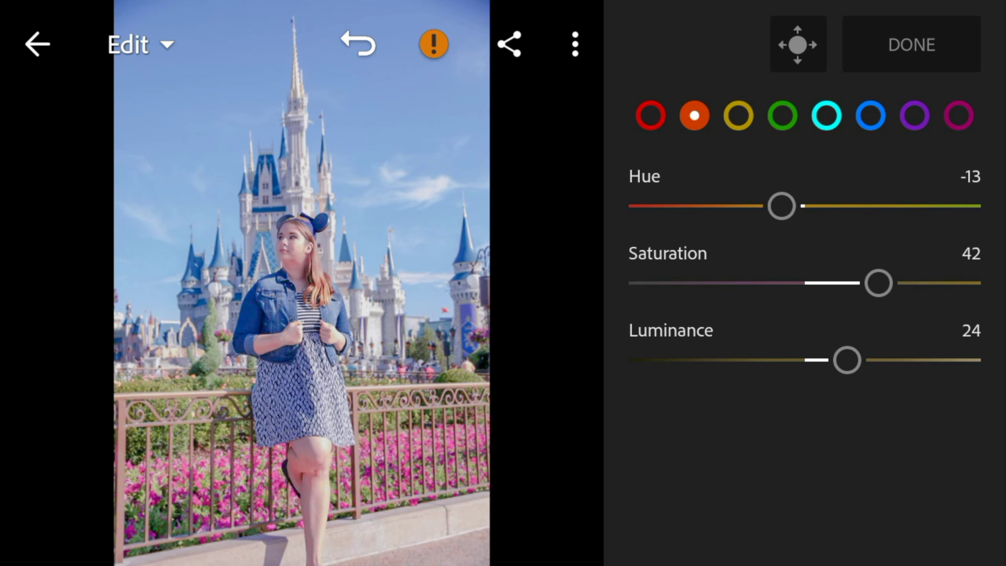
Refine the orange and yellow hues and brightness, then brighten the greens to luminance 20.
drag(782, 206, 756, 206)
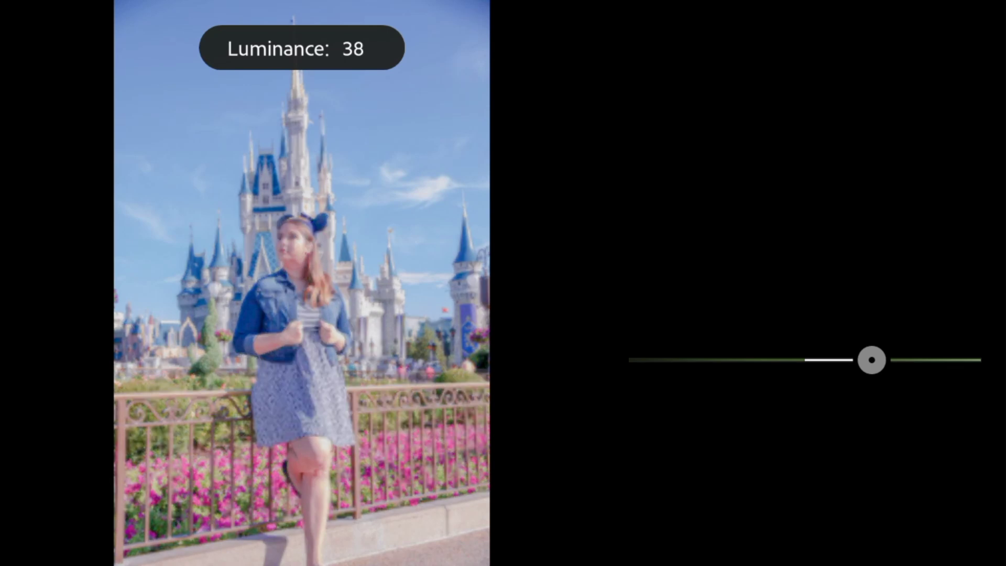
mouse_move(871, 360)
mouse_down()
mouse_move(860, 360)
mouse_move(870, 361)
mouse_up()
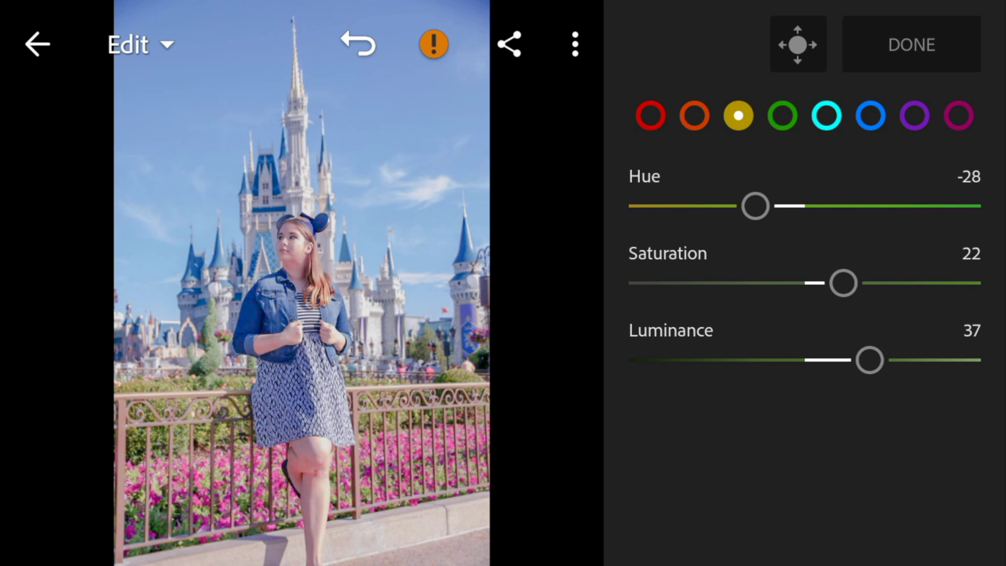
mouse_move(756, 206)
mouse_down()
mouse_move(773, 206)
mouse_move(709, 206)
mouse_up()
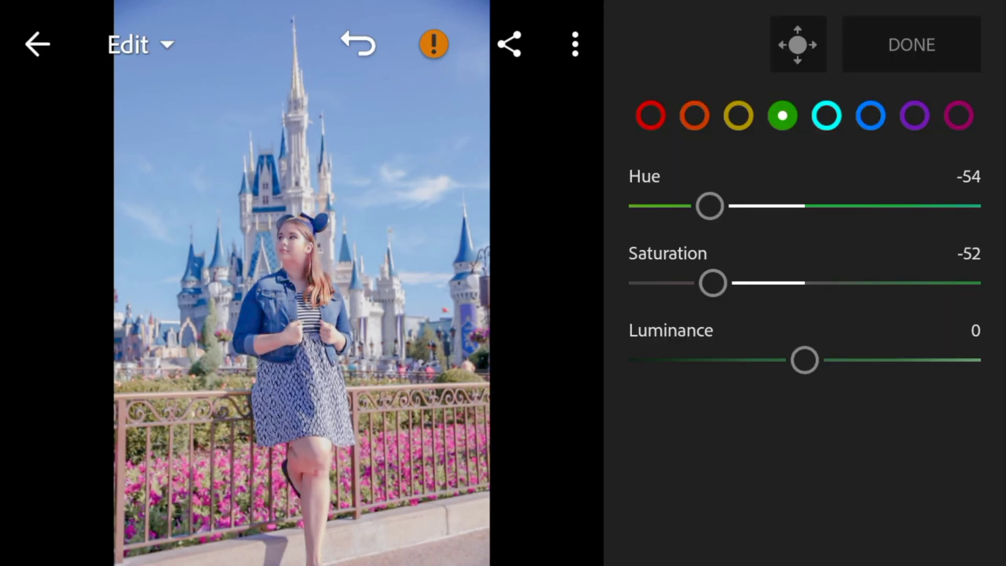
drag(806, 361, 839, 360)
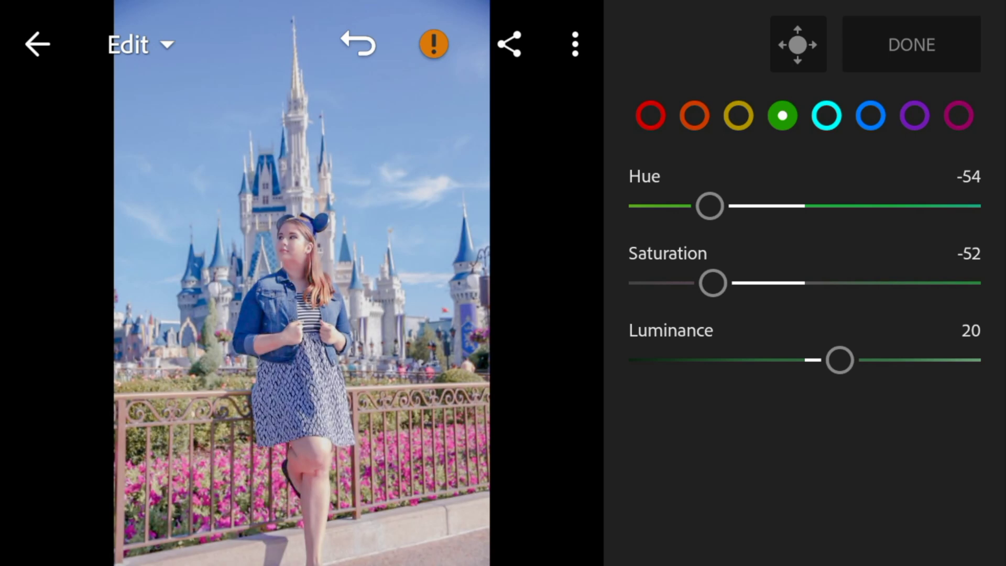
Set the cyan hue to -15 and the blue hue to 13.
click(826, 115)
drag(805, 206, 778, 206)
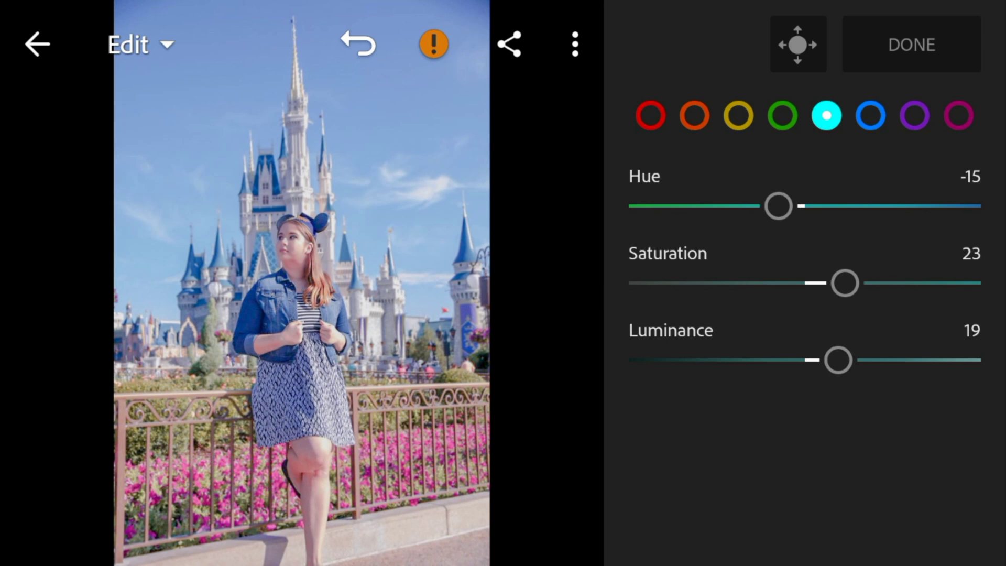
drag(779, 206, 829, 206)
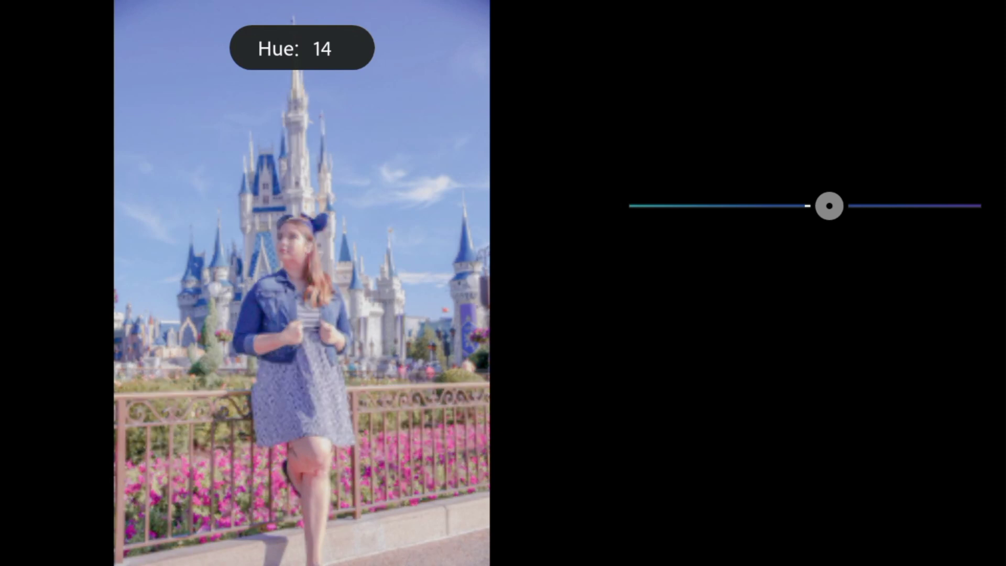
drag(829, 206, 828, 206)
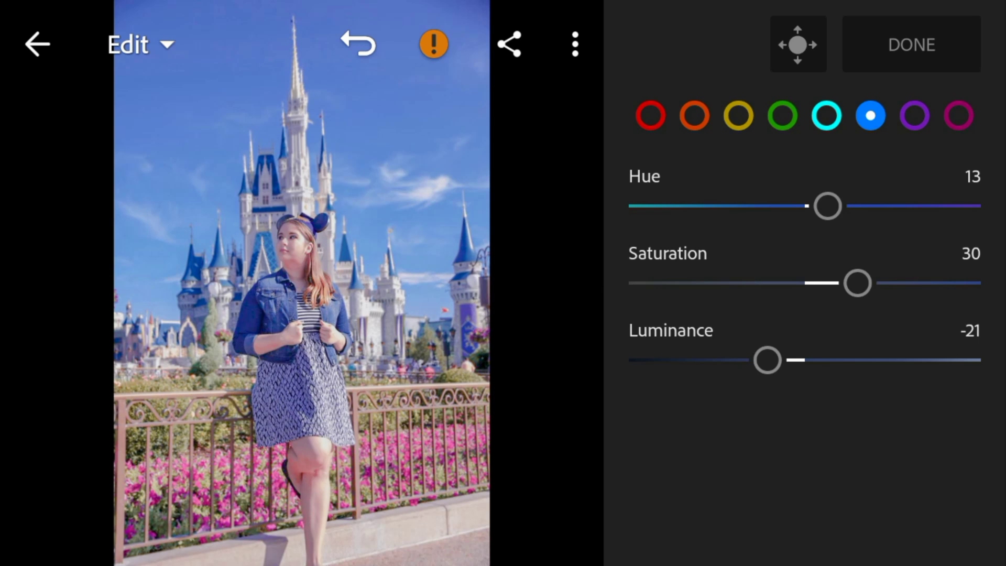
Tune the purples to hue -100, saturation 21, luminance 43.
drag(828, 207, 629, 207)
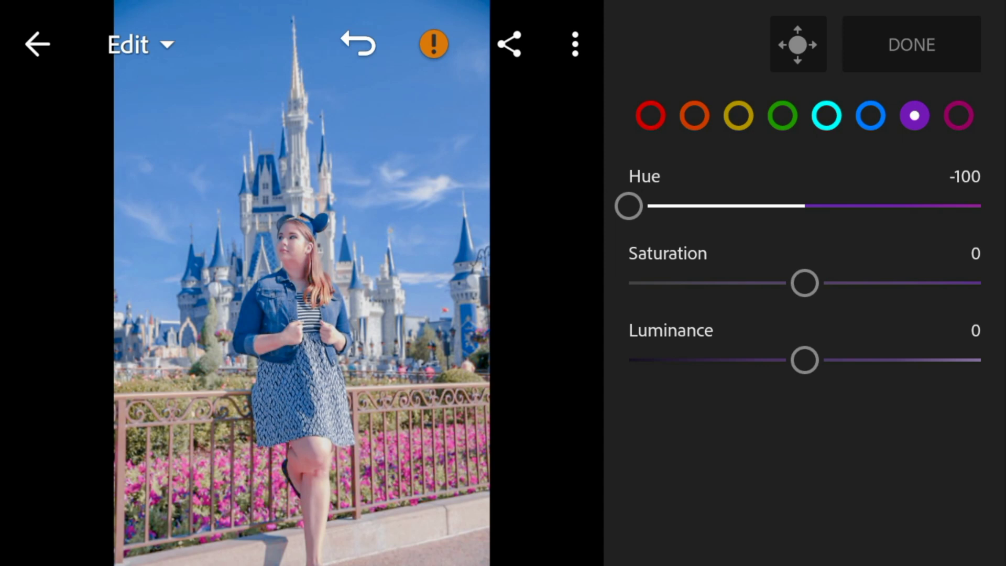
drag(805, 283, 842, 283)
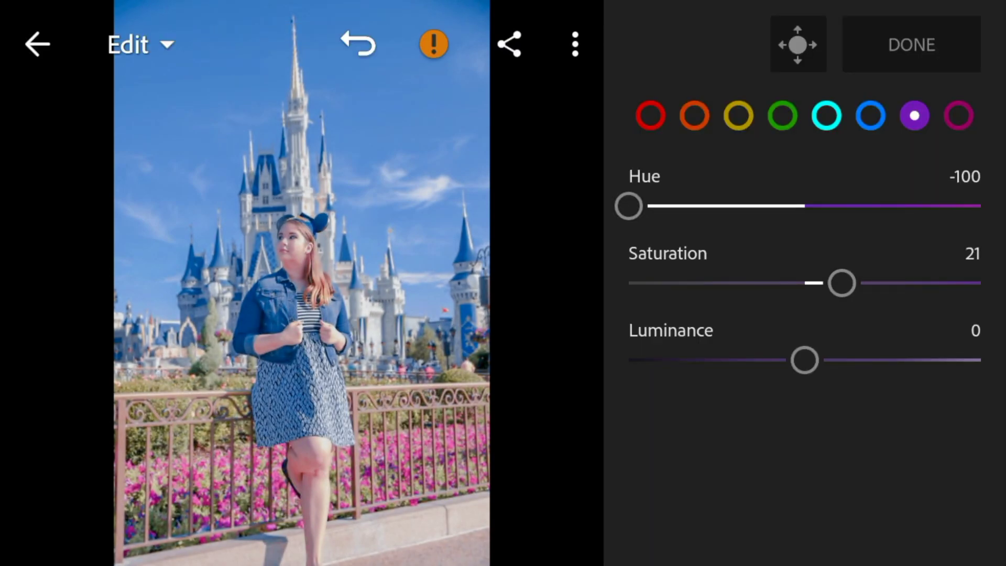
drag(804, 360, 881, 360)
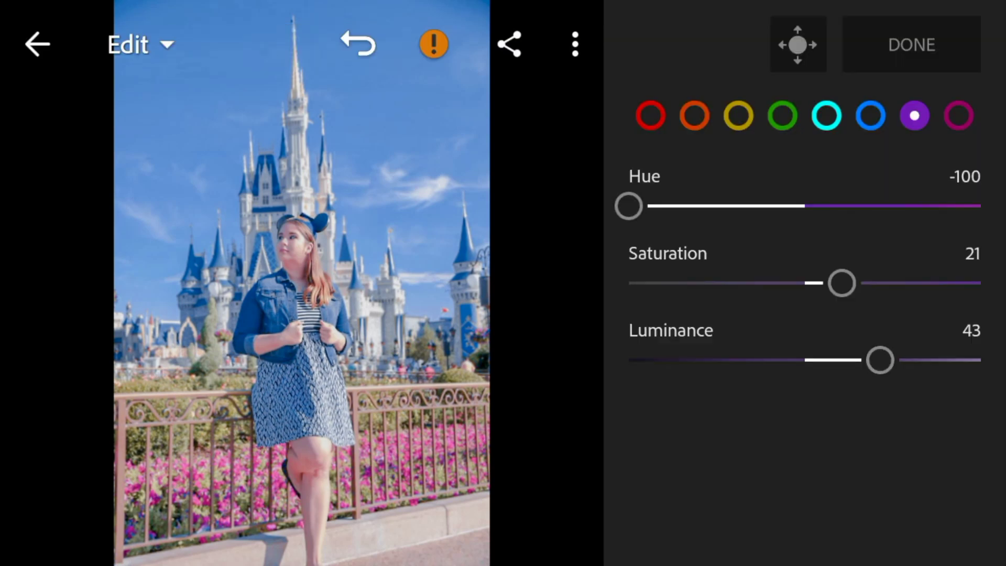
Tune the magentas to hue 25, saturation 27, luminance -16.
drag(629, 206, 835, 206)
drag(838, 206, 849, 206)
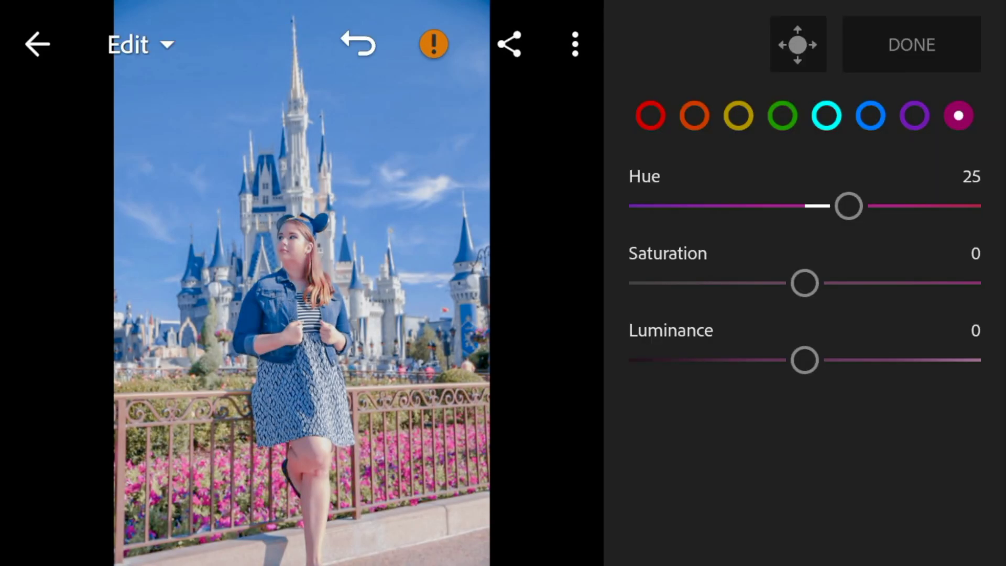
drag(804, 283, 852, 283)
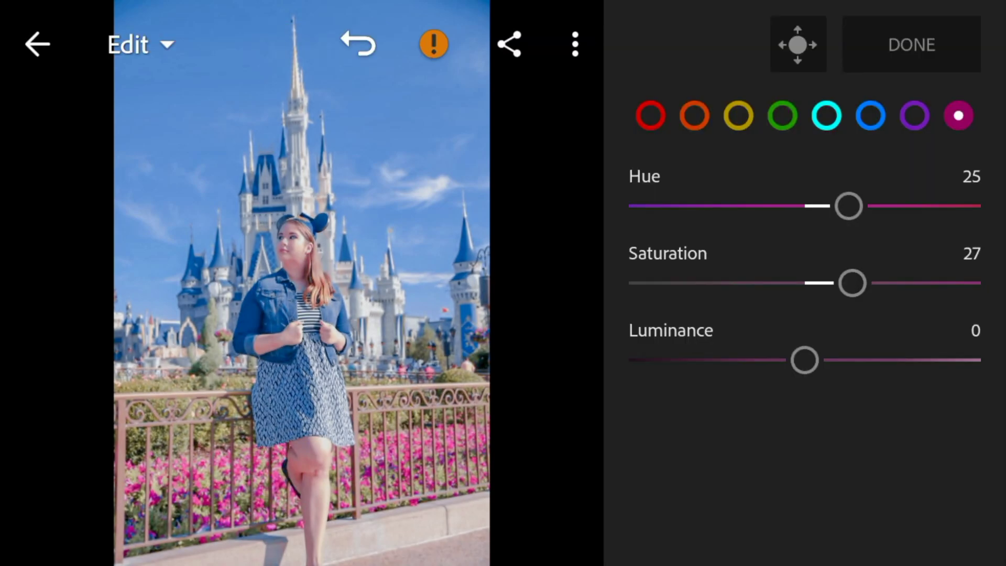
drag(804, 360, 776, 360)
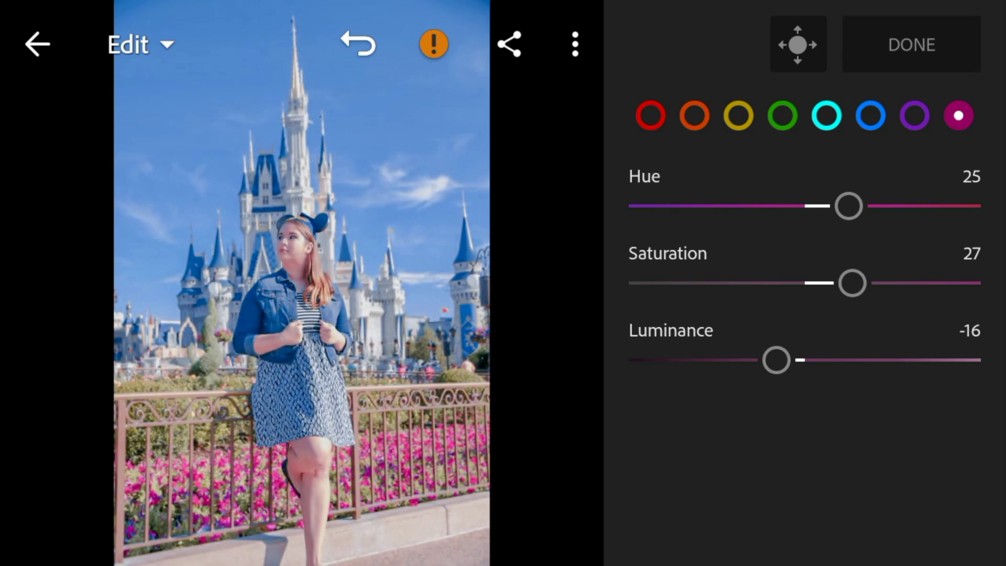
Leave the colour mix and set effects texture 20, clarity -6, dehaze 10.
click(912, 44)
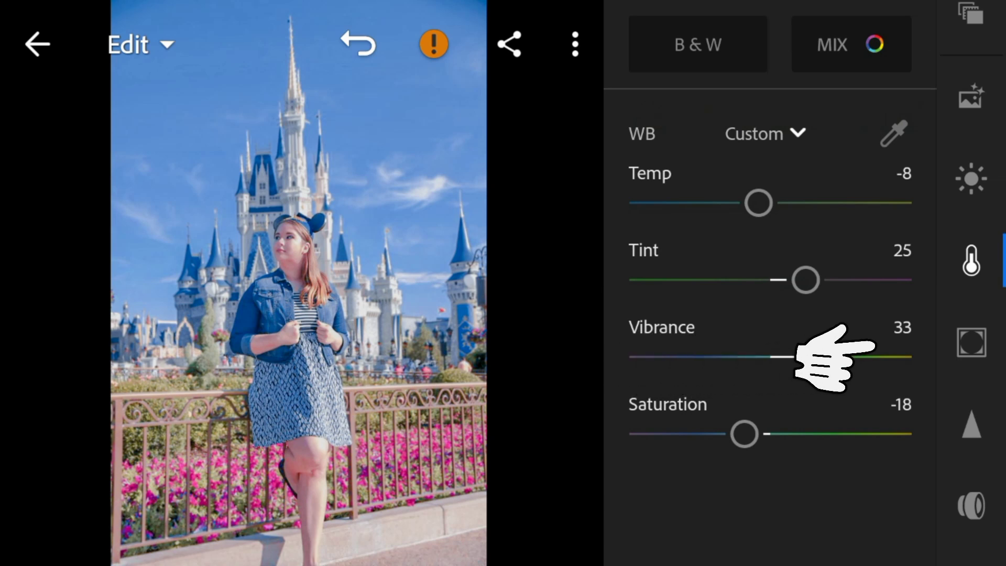
click(973, 343)
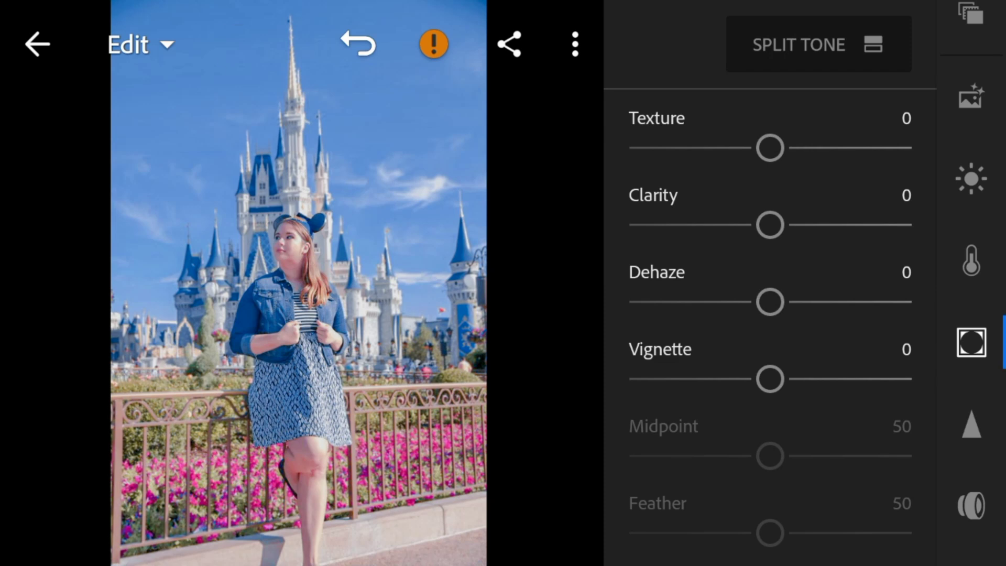
drag(771, 148, 796, 148)
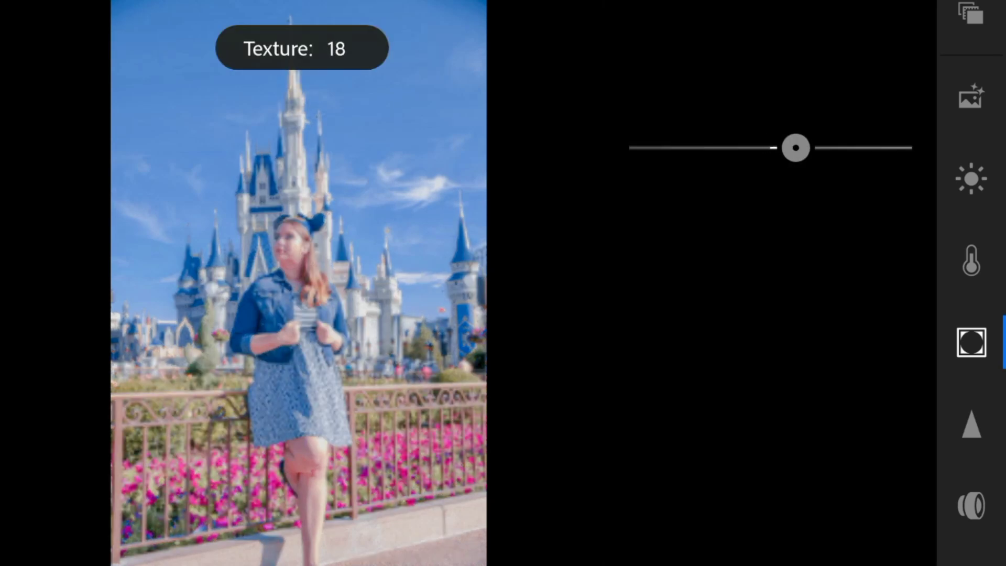
drag(797, 149, 798, 148)
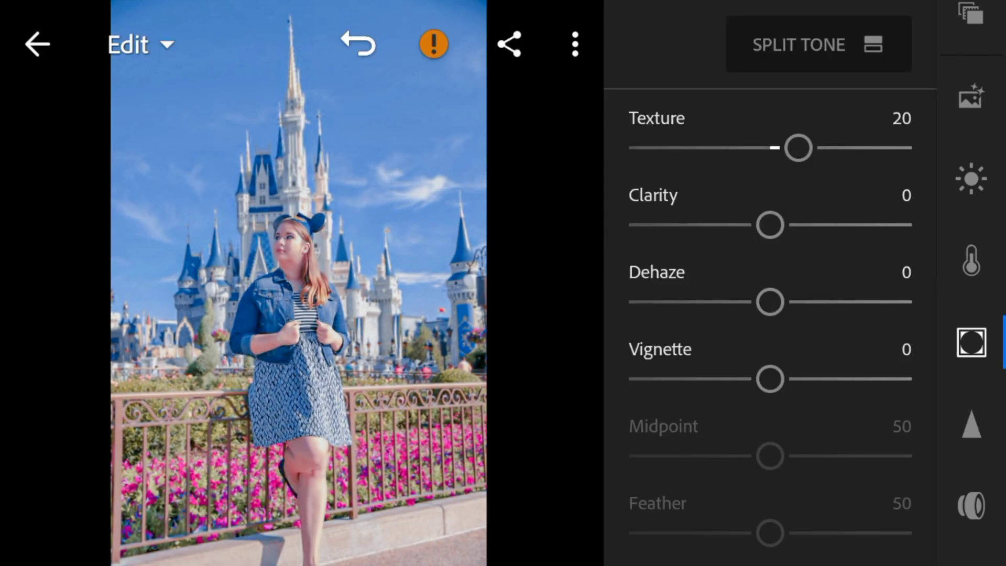
mouse_move(771, 226)
mouse_down()
mouse_move(750, 225)
mouse_move(762, 225)
mouse_up()
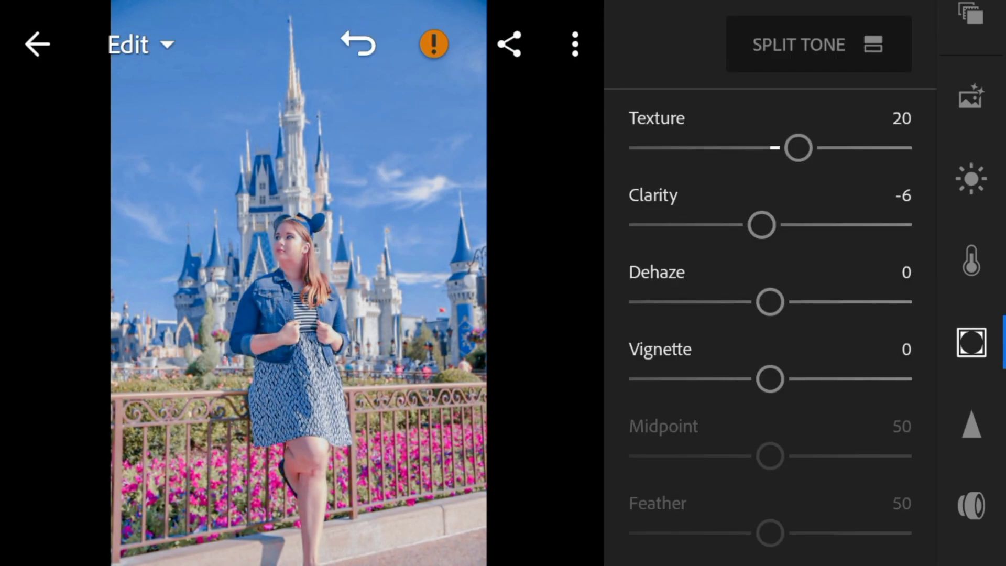
drag(770, 302, 784, 302)
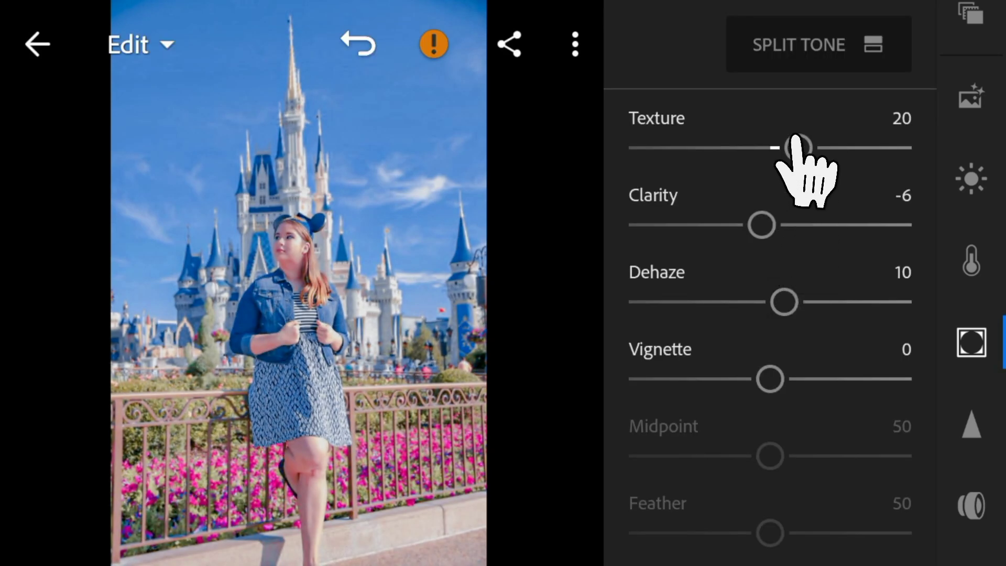
Split-tone with highlights H26/S11, shadows H195/S12 and balance -22.
click(818, 44)
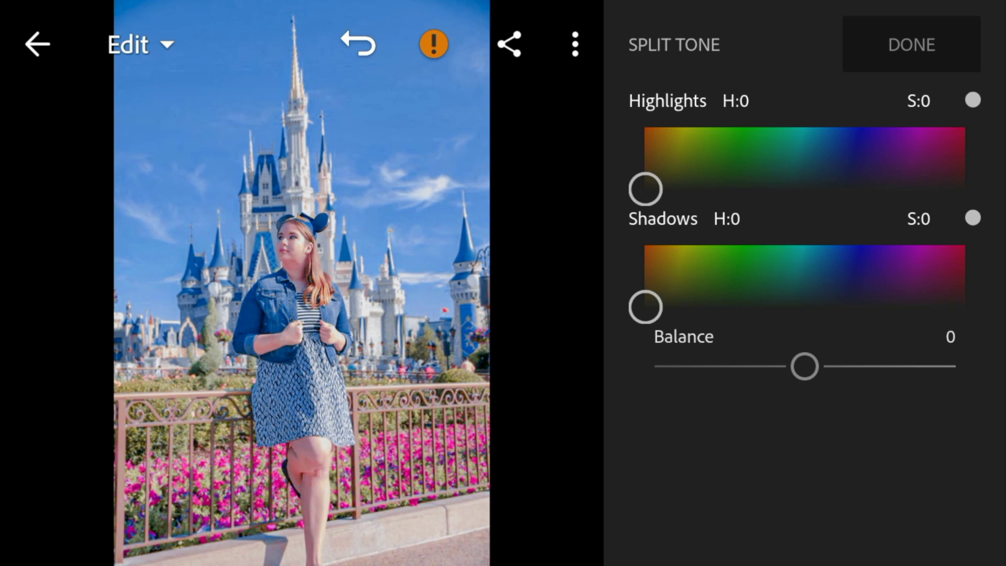
drag(645, 189, 655, 189)
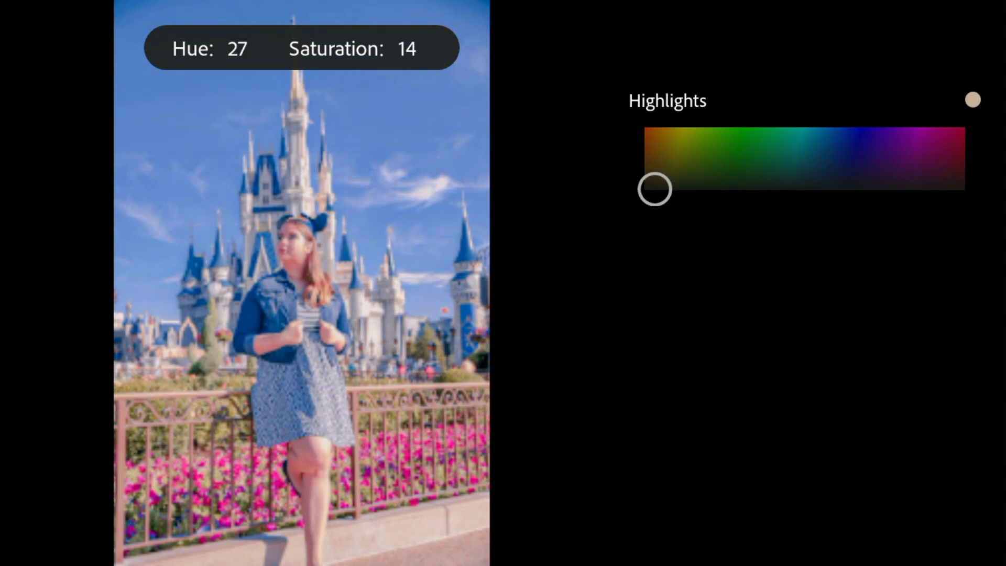
drag(656, 190, 655, 190)
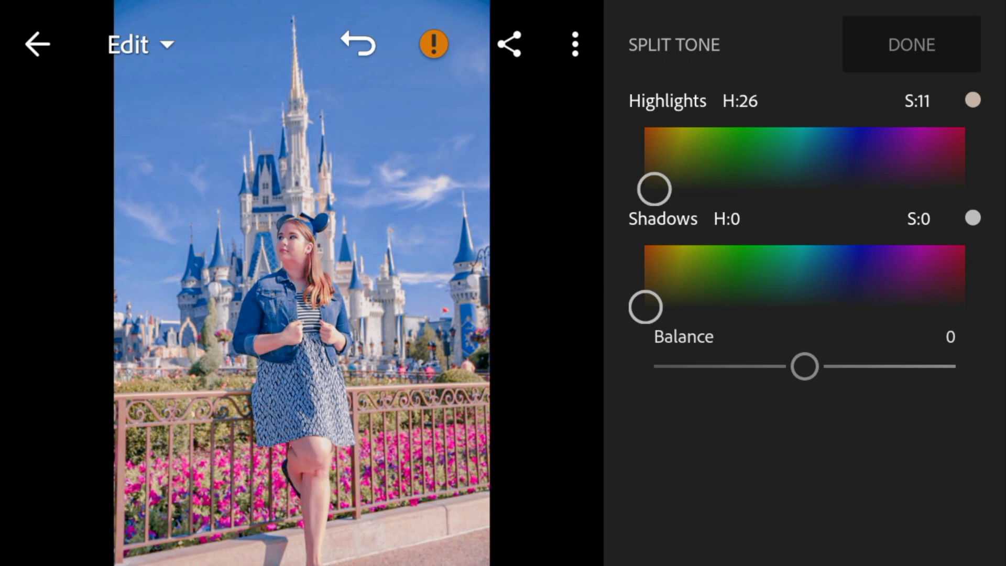
drag(646, 307, 725, 294)
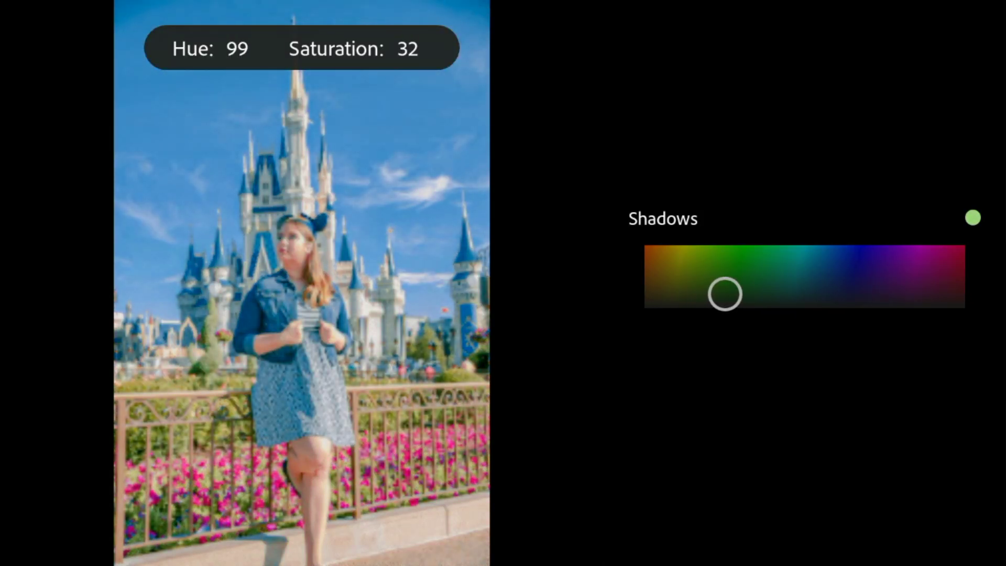
mouse_move(725, 294)
mouse_down()
mouse_move(821, 280)
mouse_move(794, 308)
mouse_move(819, 308)
mouse_up()
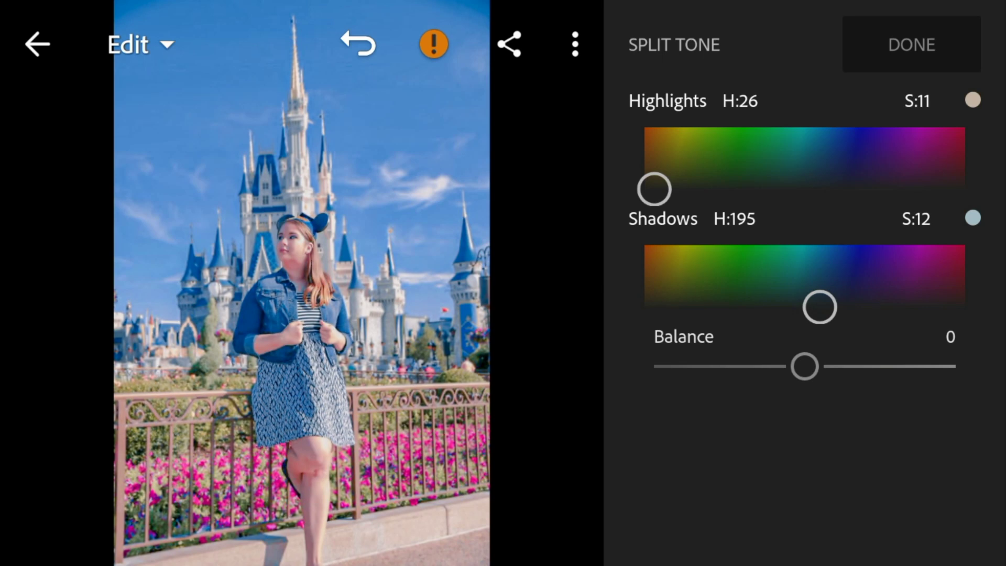
drag(804, 365, 772, 366)
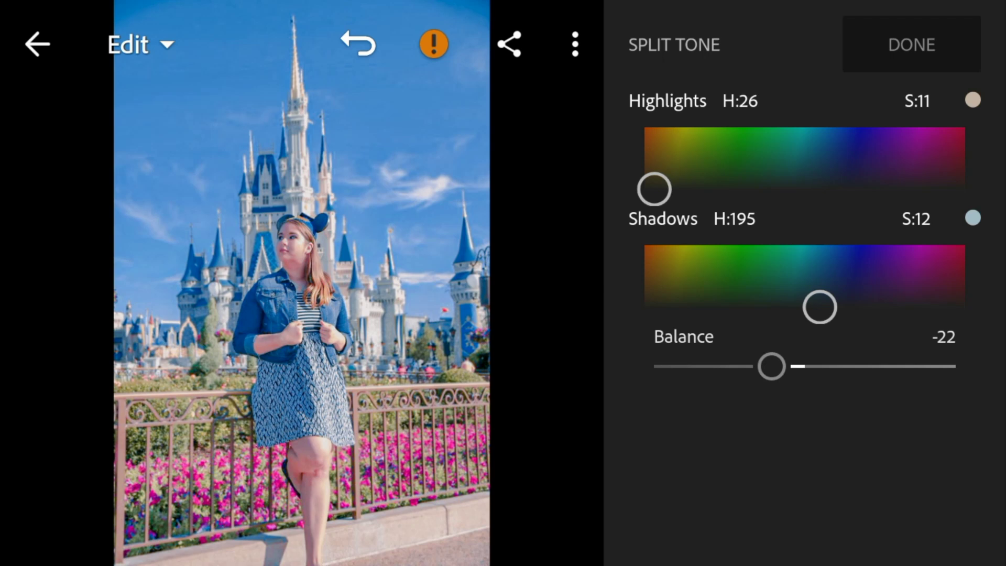
Set Detail sharpening to 30 with radius 1.20 and edge masking 22, leaving detail at 25.
click(912, 44)
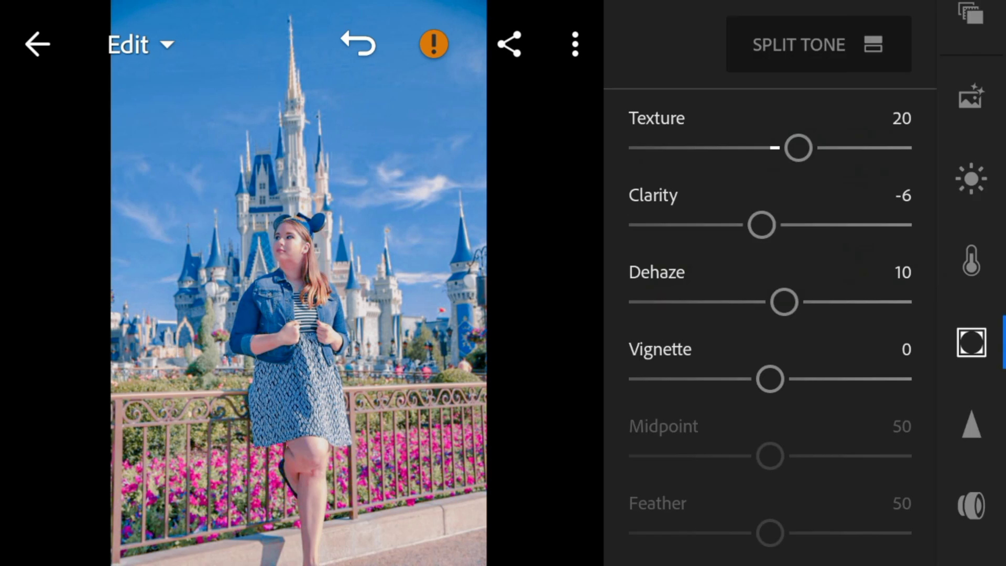
click(972, 425)
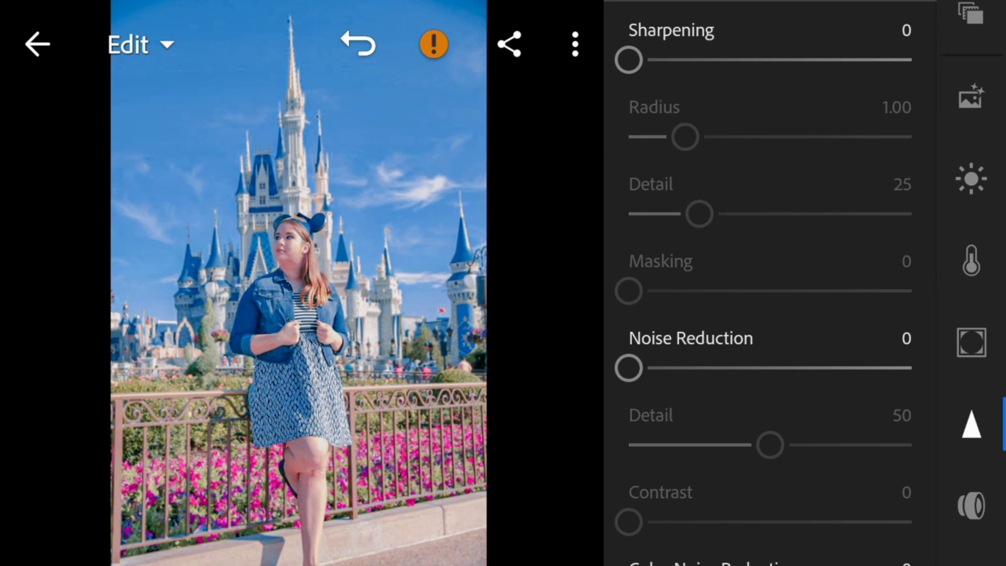
drag(629, 60, 685, 60)
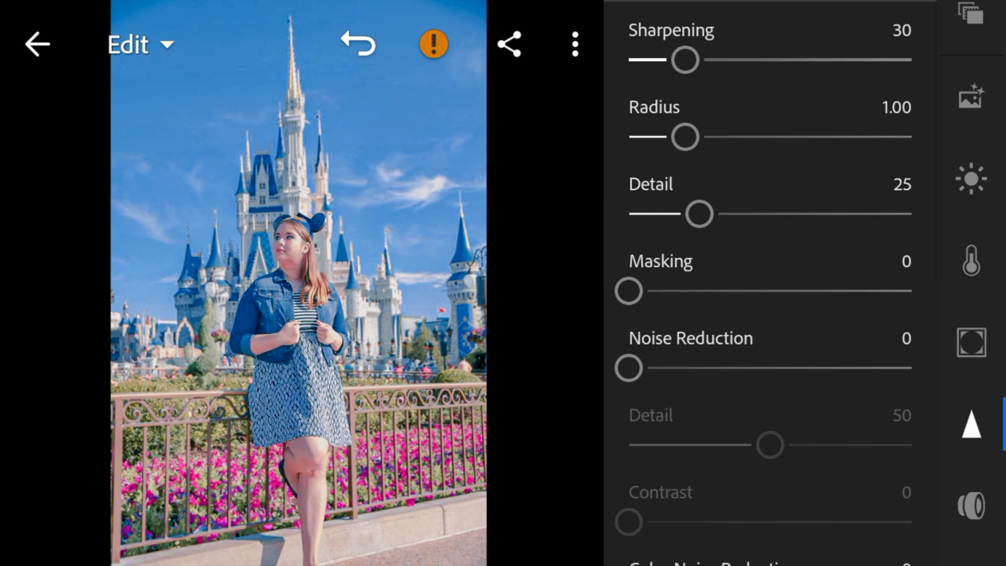
drag(685, 137, 708, 137)
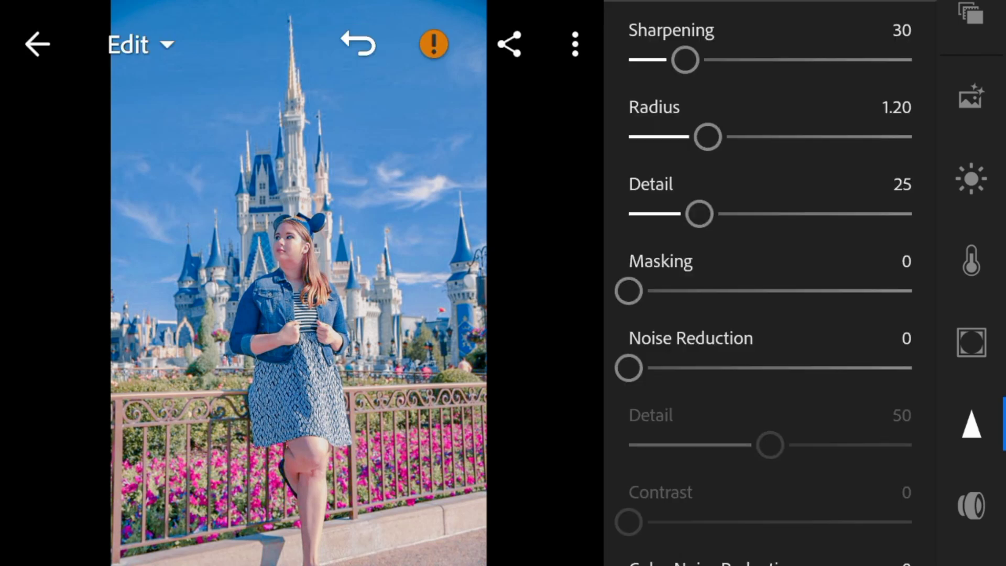
drag(629, 291, 690, 291)
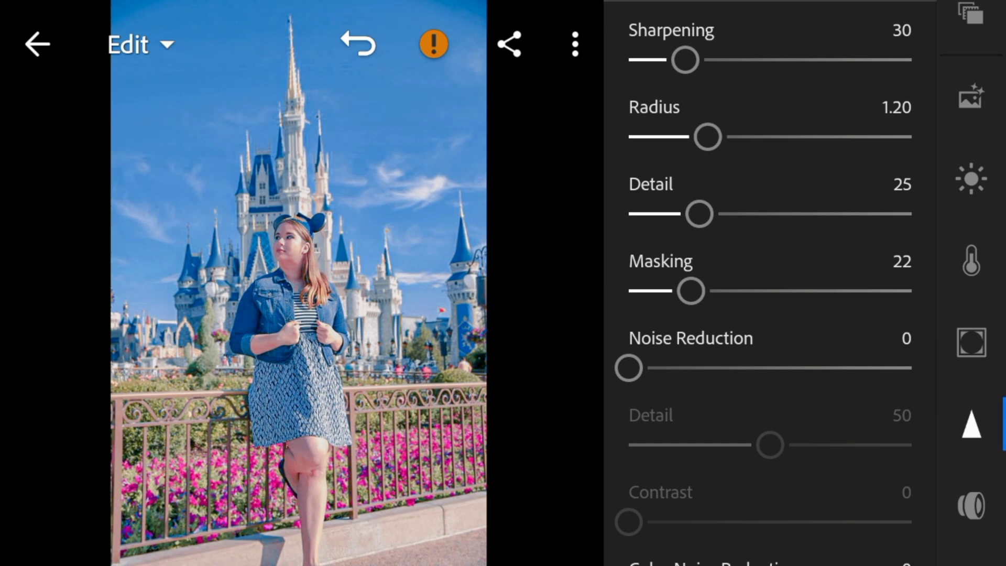